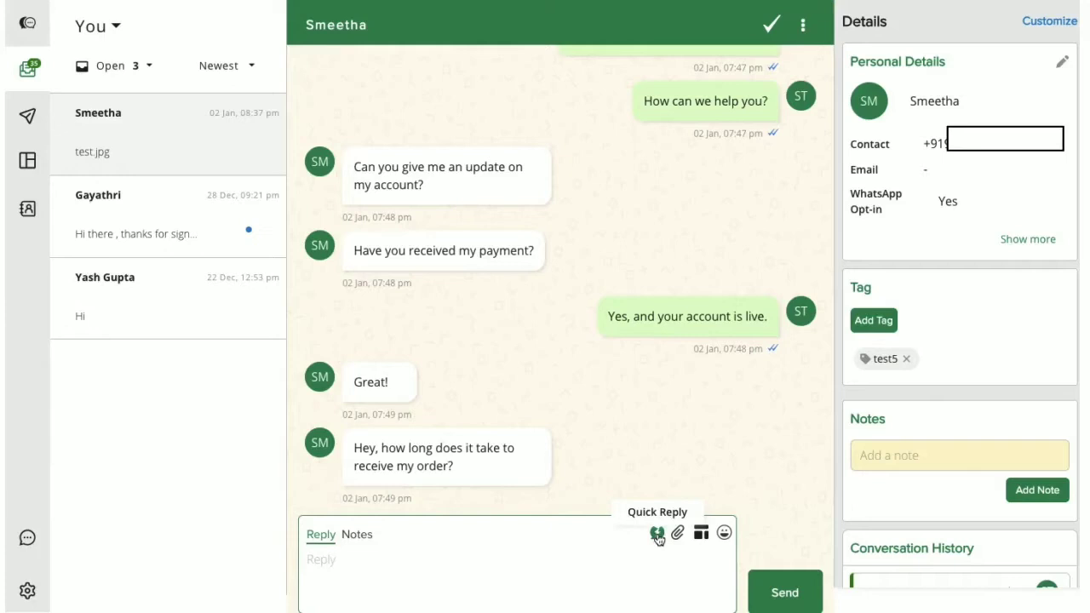
Step: Insert the Shipping Update quick reply, with its logo and name-filled greeting, into the contact's reply
left_click(657, 537)
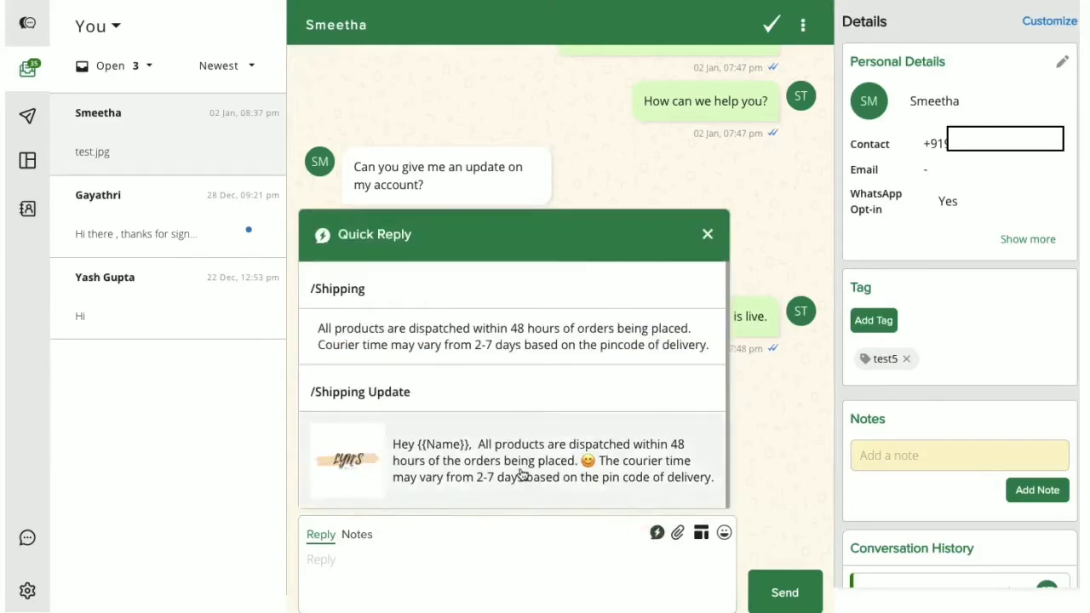
left_click(521, 475)
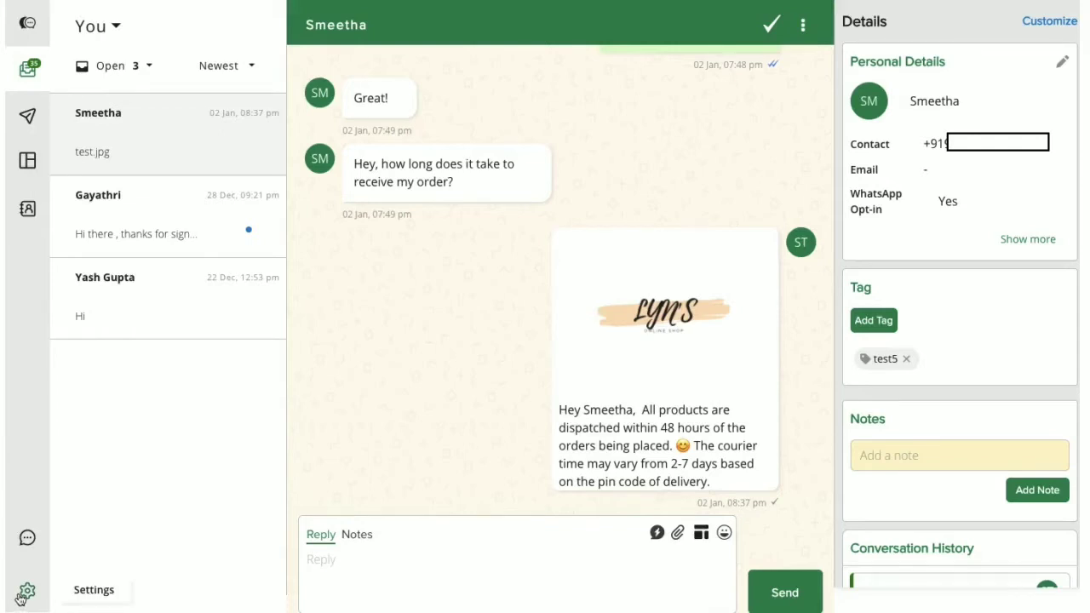
Step: Go to Settings > Quick Replies and start a blank new reply
left_click(25, 594)
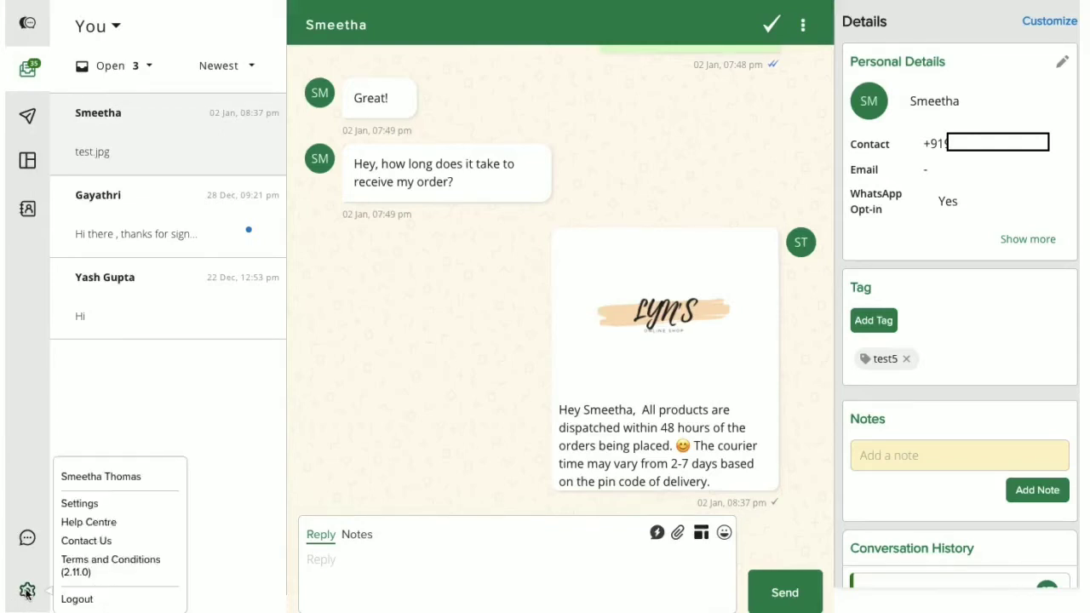
left_click(80, 506)
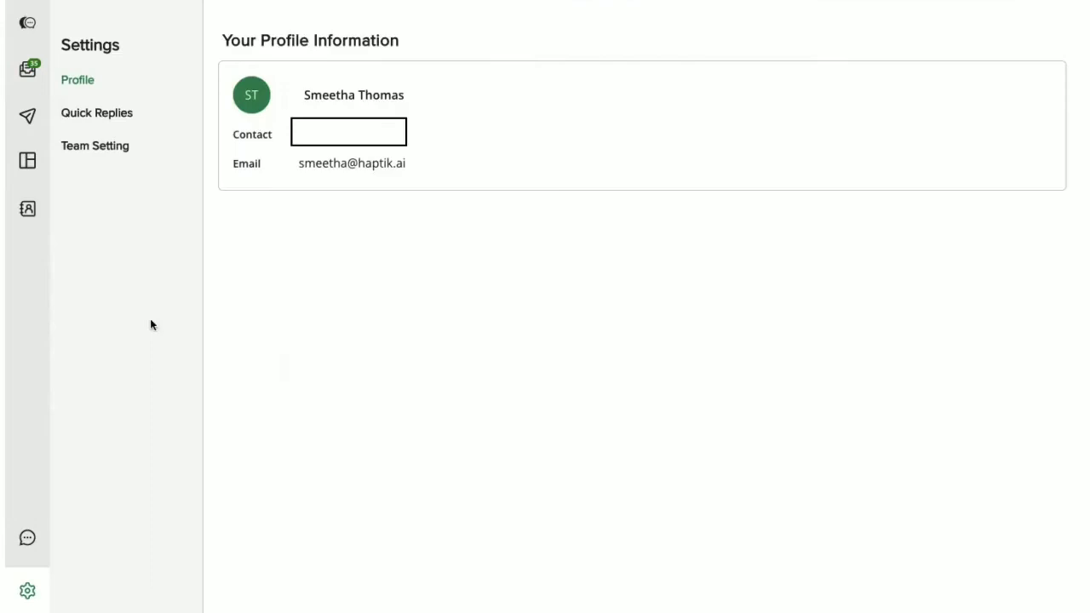
left_click(124, 119)
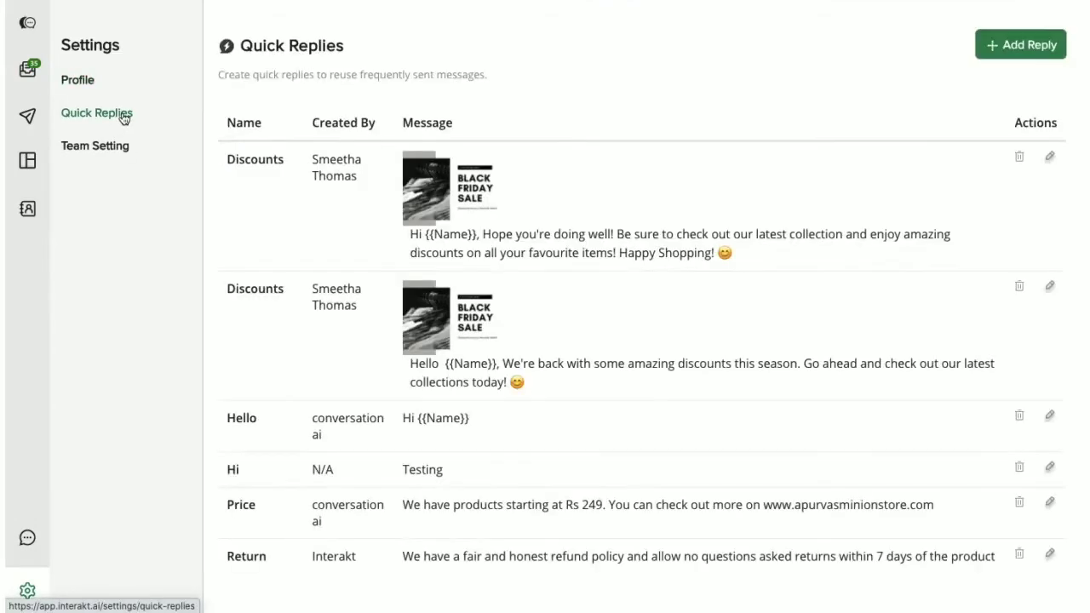
left_click(1027, 46)
Step: Name the reply 'Welcome Message', paste the four-line greeting, and put the caret after Hey
left_click(446, 213)
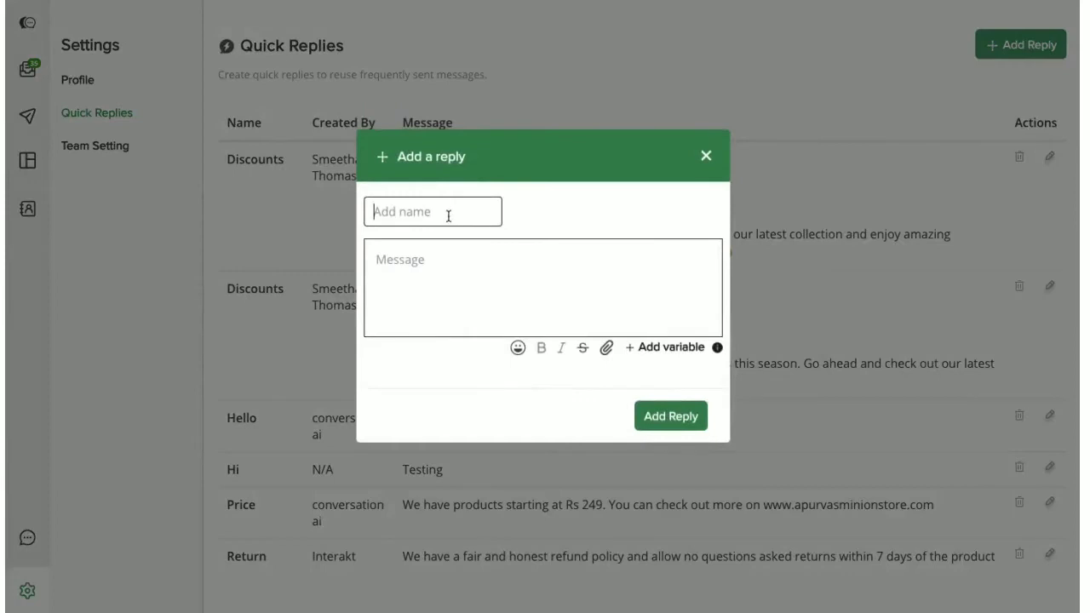
type("Welcome Message")
left_click(387, 278)
type("Hey  Welcome aboard!  Enjoy exclusive deals on our season's top picks.  Happy Shopping! 😁")
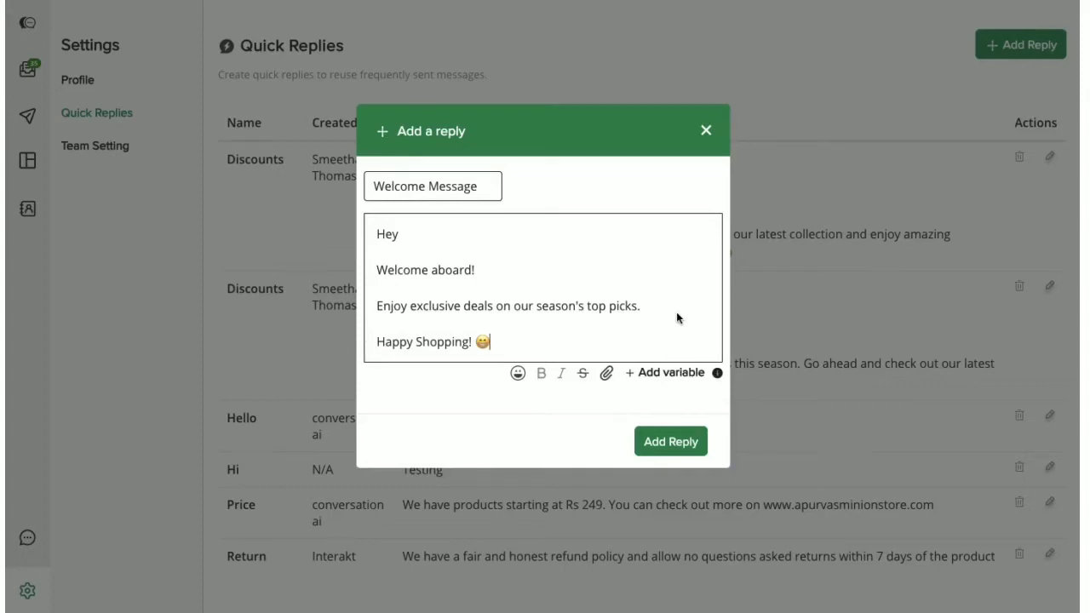
key("Up")
key("Up")
key("Up")
key("Up")
key("Up")
key("Up")
Step: Add variable {{1}} mapped to the contact's name, with fallback value 'there'
left_click(672, 372)
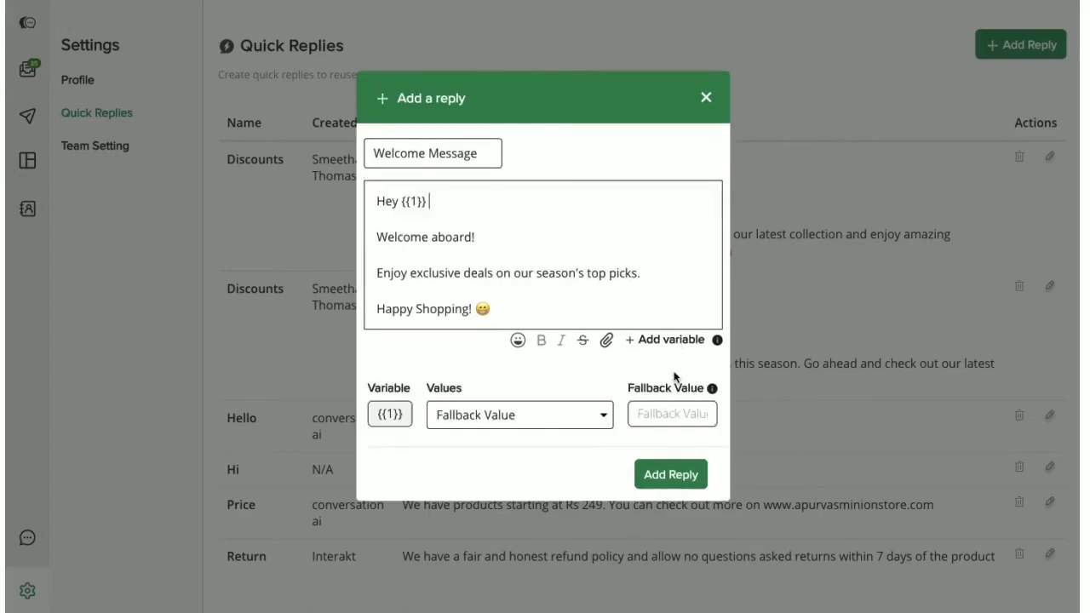
left_click(550, 415)
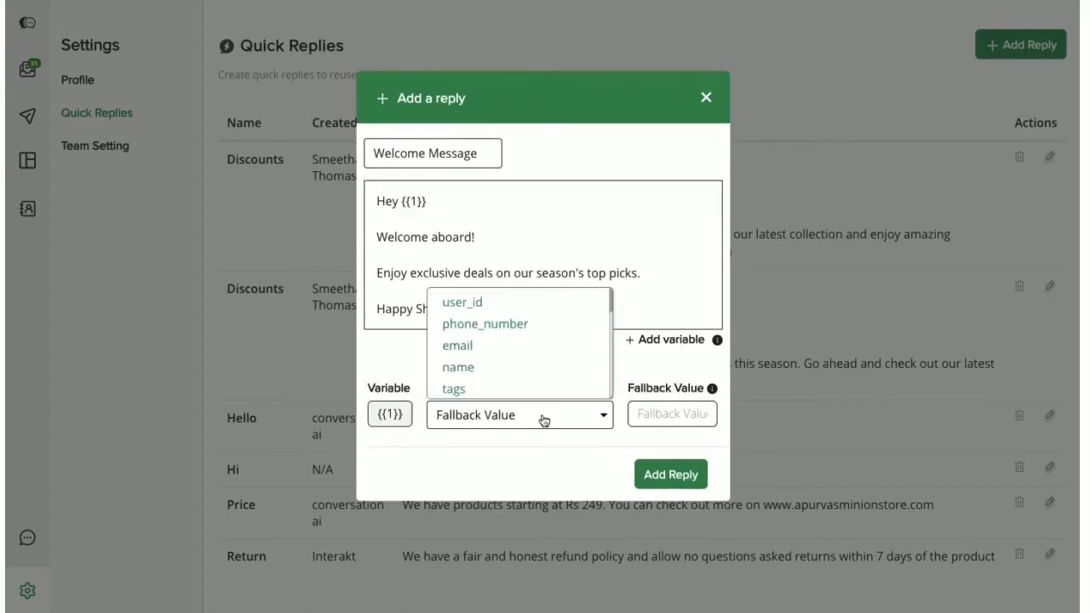
left_click(487, 378)
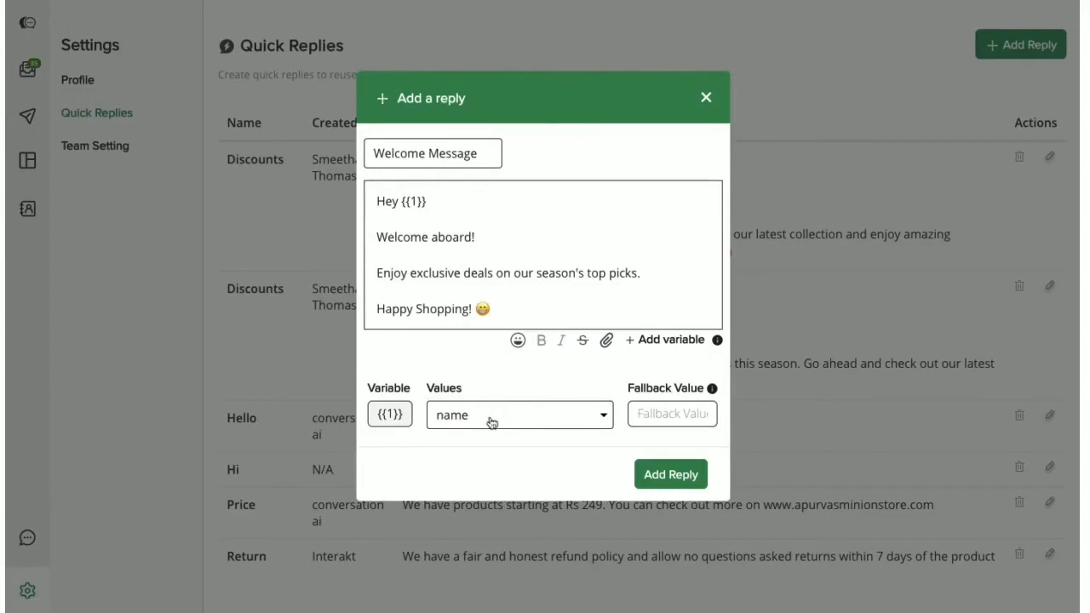
left_click(659, 406)
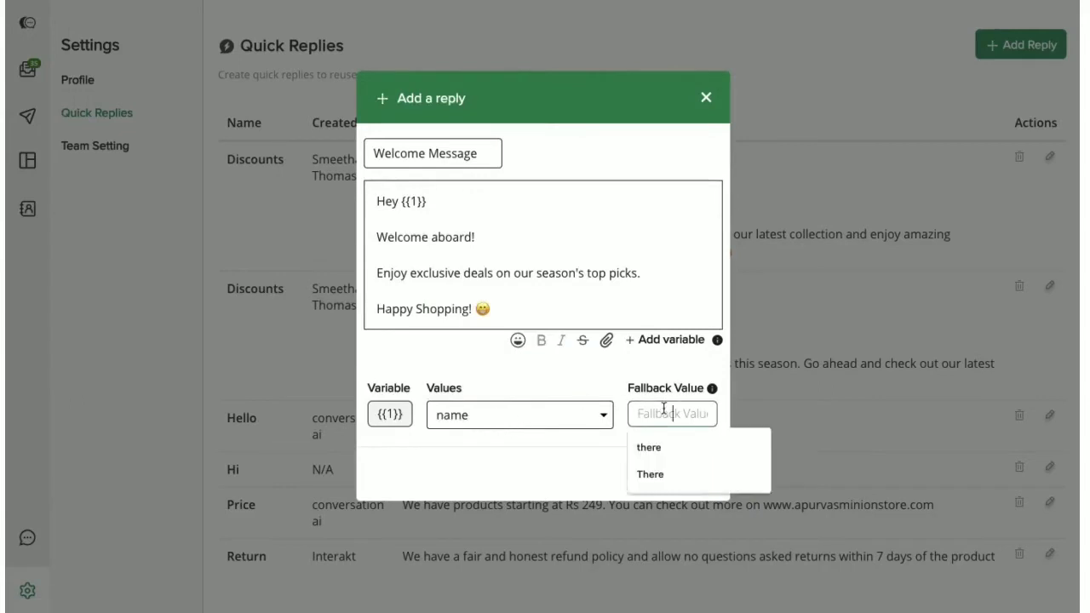
type("there")
left_click(575, 443)
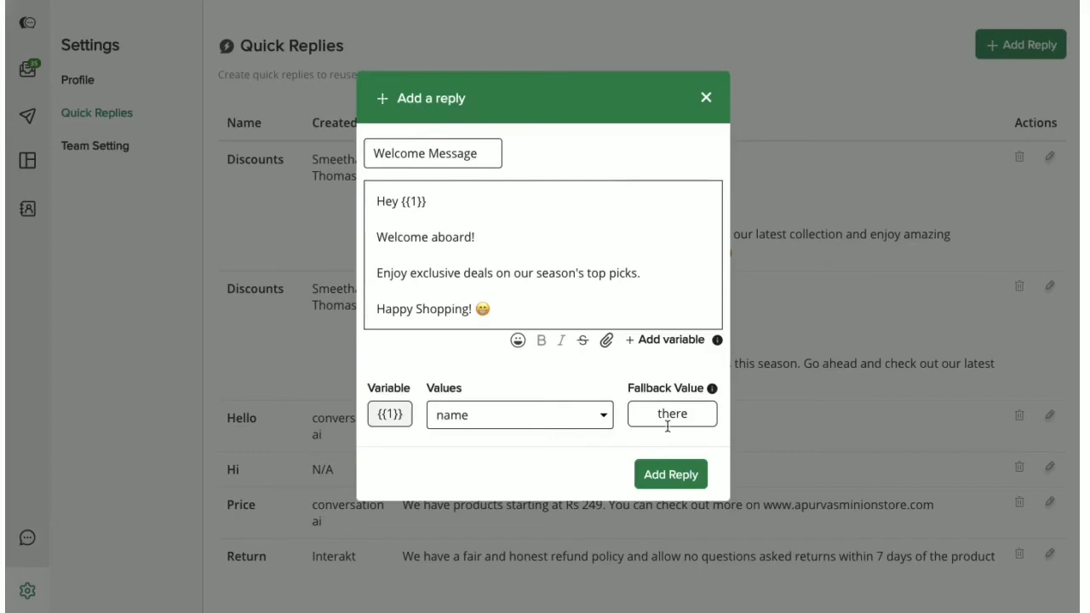
Step: Attach Welcome Message Media.png and save the Welcome Message quick reply
left_click(606, 340)
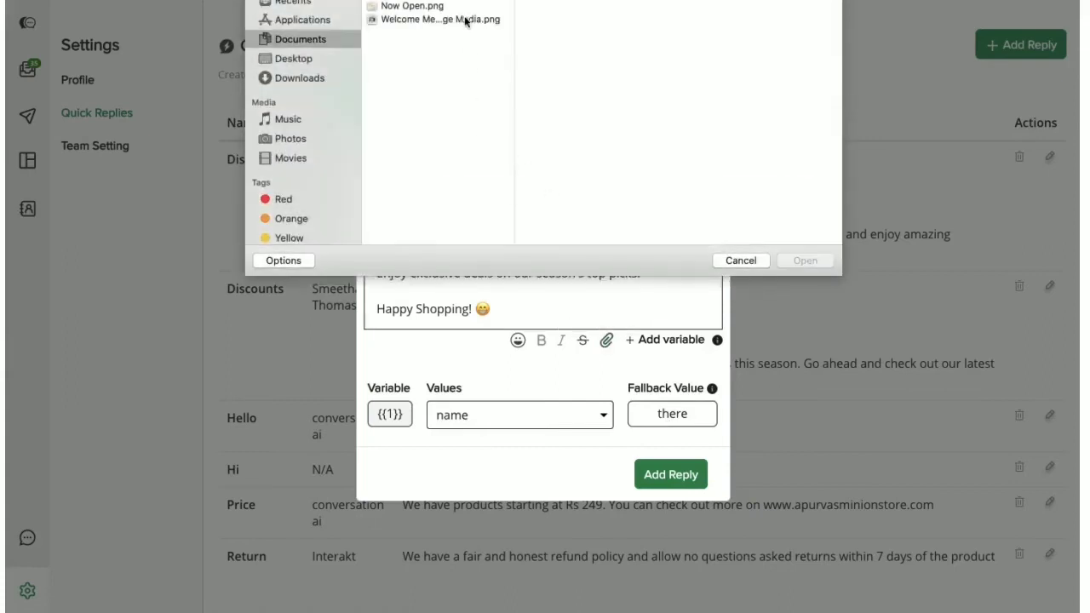
left_click(462, 20)
left_click(806, 260)
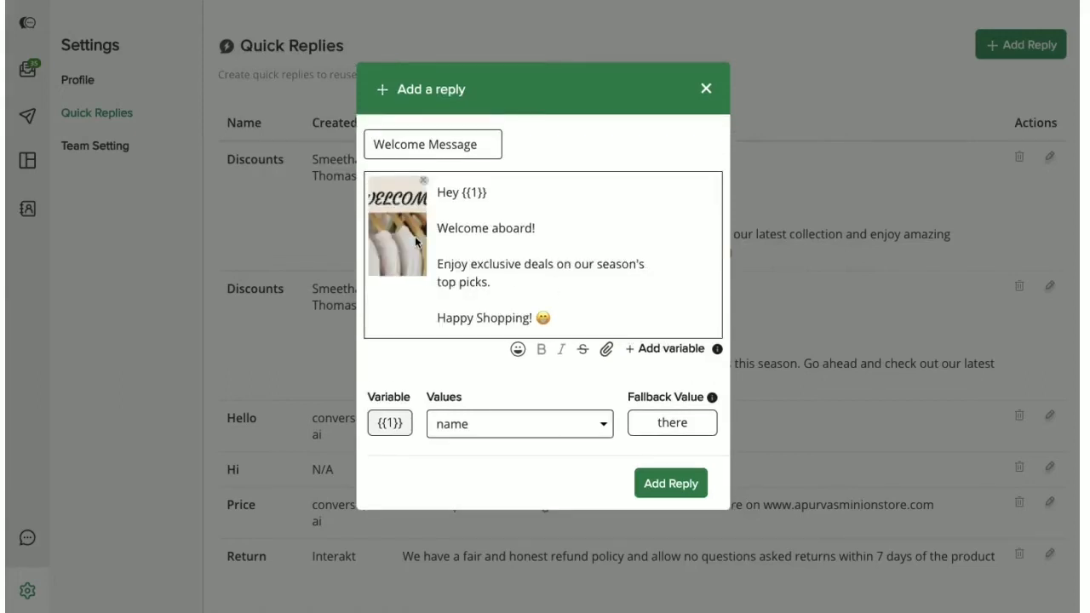
left_click(664, 484)
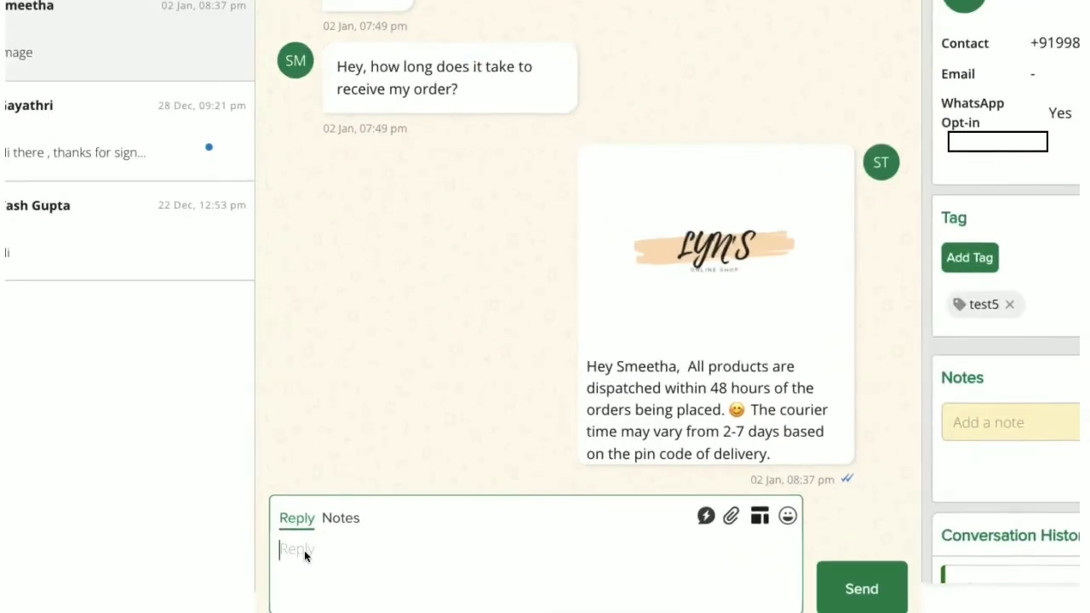
Step: Insert the second, image Welcome Message template found with /wel
left_click(706, 516)
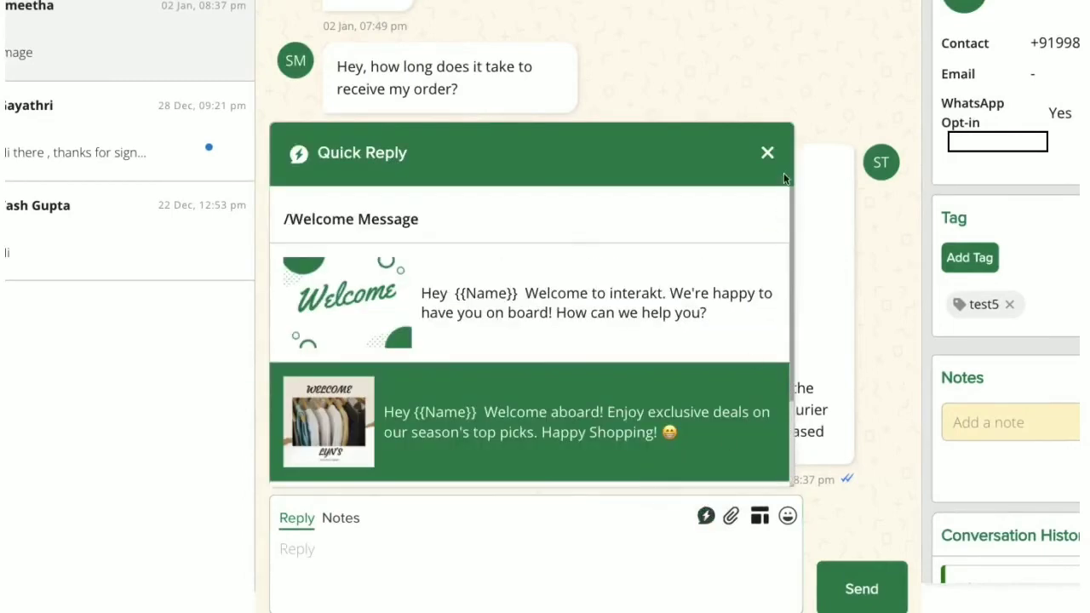
left_click(767, 152)
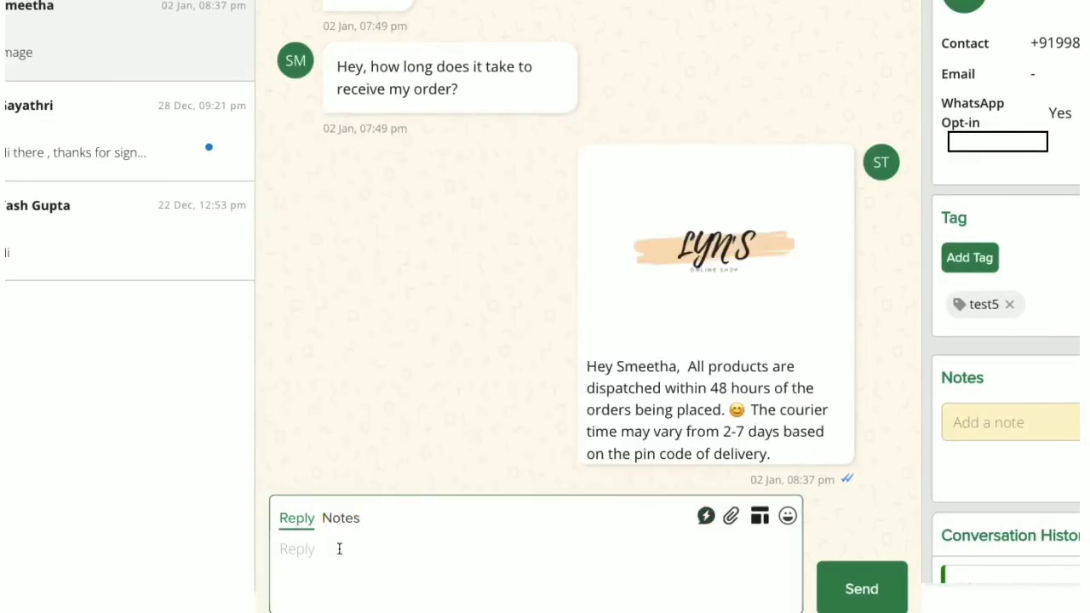
type("/wel")
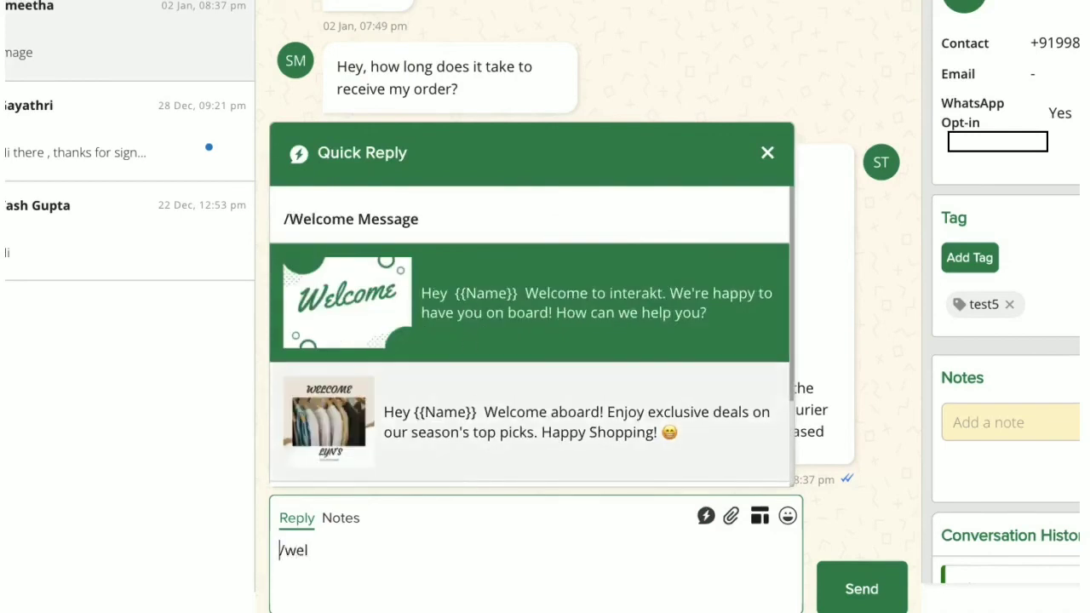
key("Down")
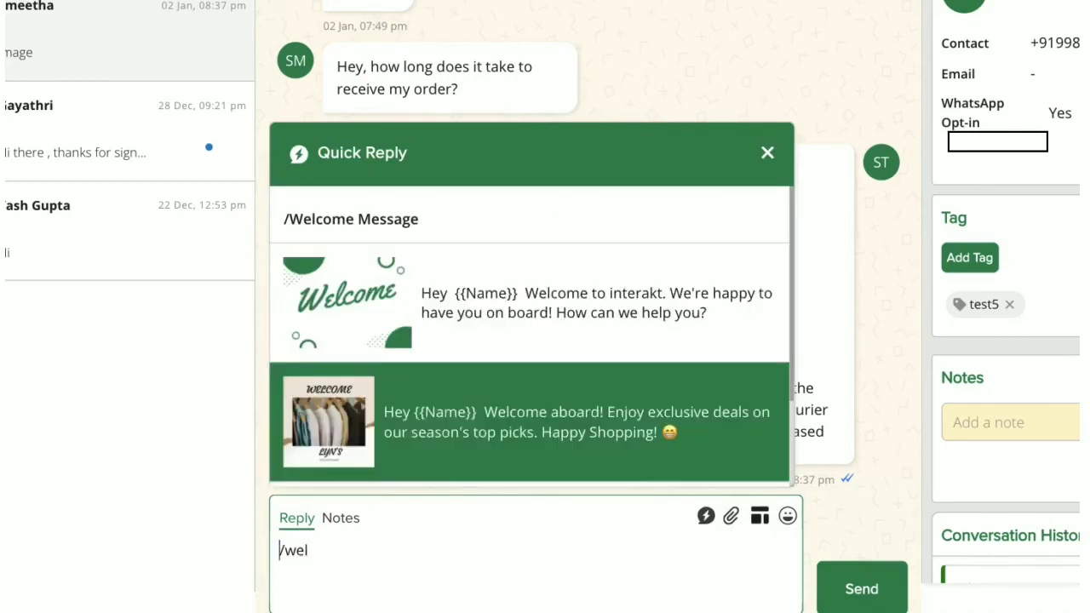
key("Up")
key("Down")
key("Up")
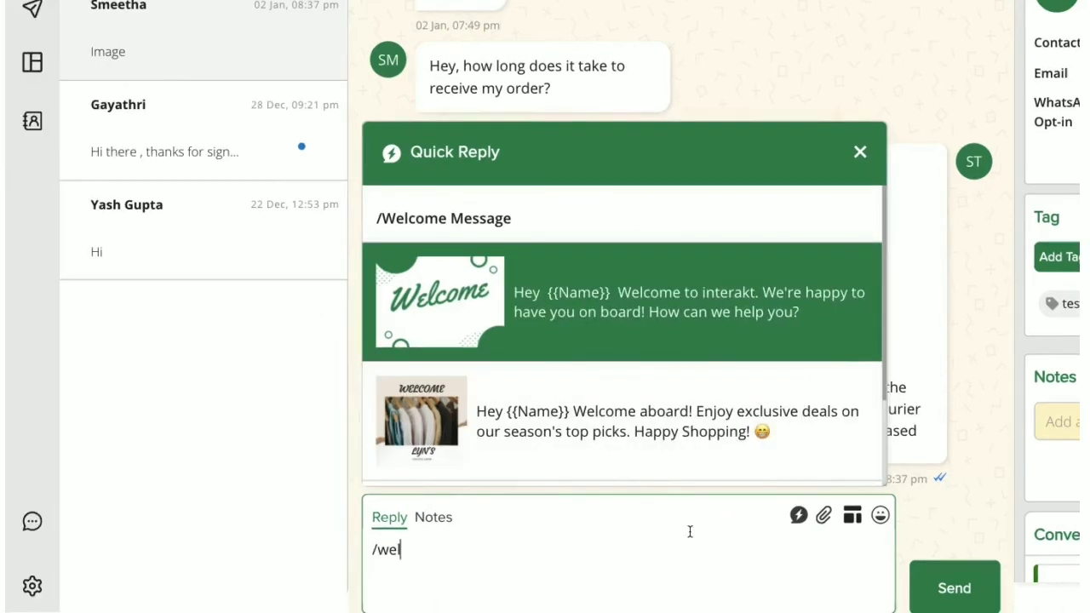
key("Down")
left_click(563, 452)
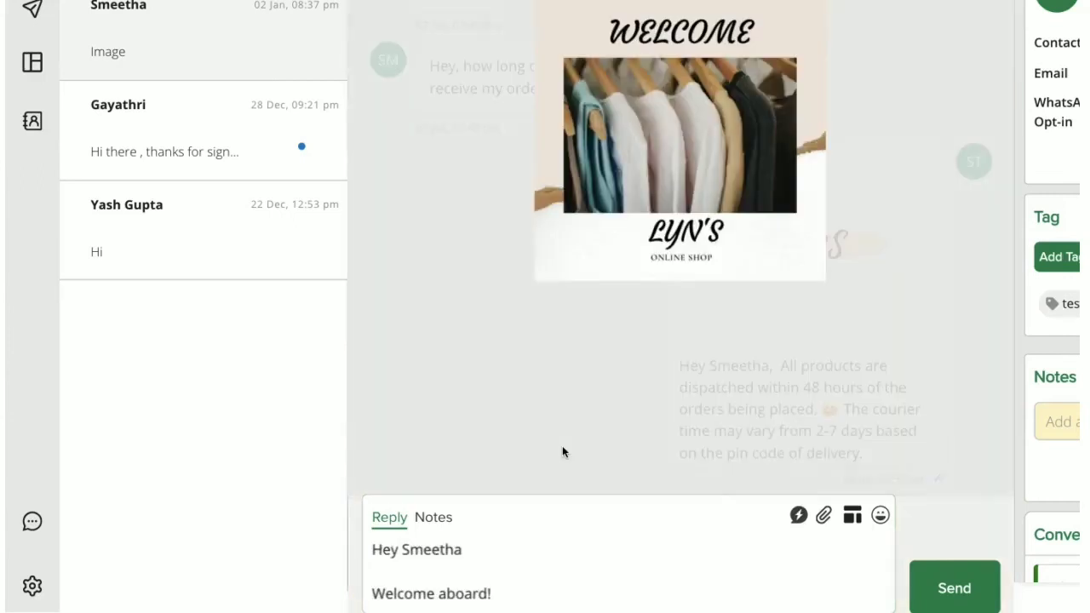
Step: Check the contact's name in the greeting, then send the welcome message
double_click(419, 550)
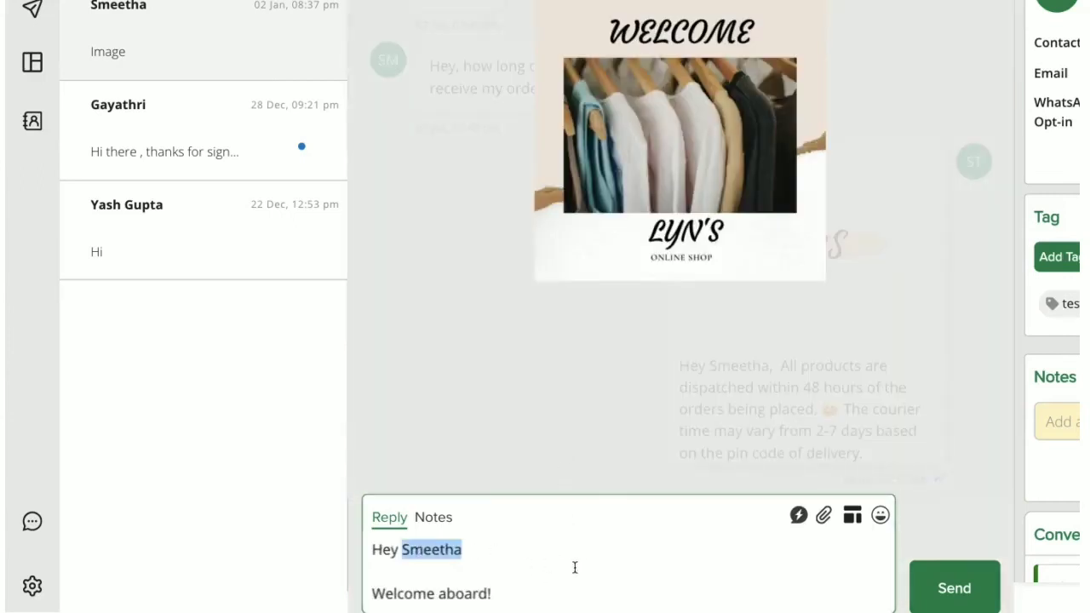
scroll(575, 567, "down", 3)
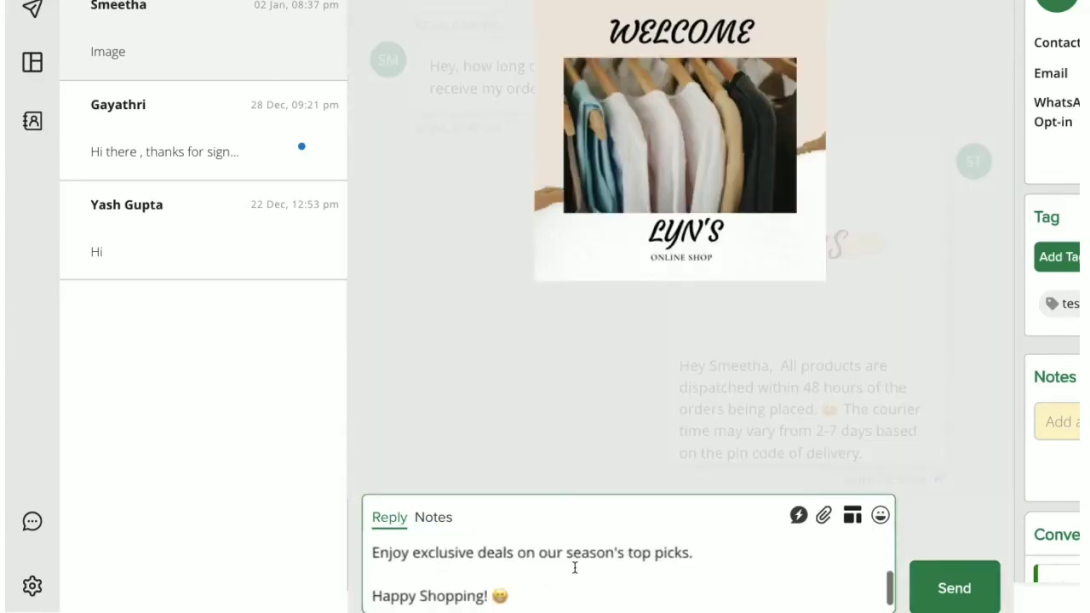
scroll(574, 567, "up", 2)
scroll(575, 567, "up", 1)
left_click(575, 568)
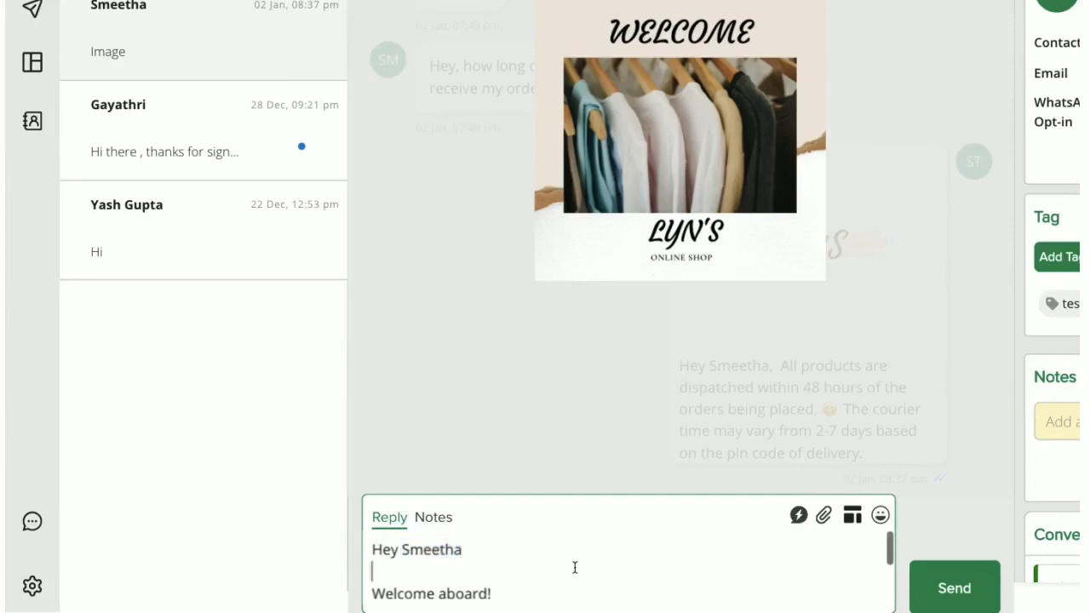
left_click(979, 593)
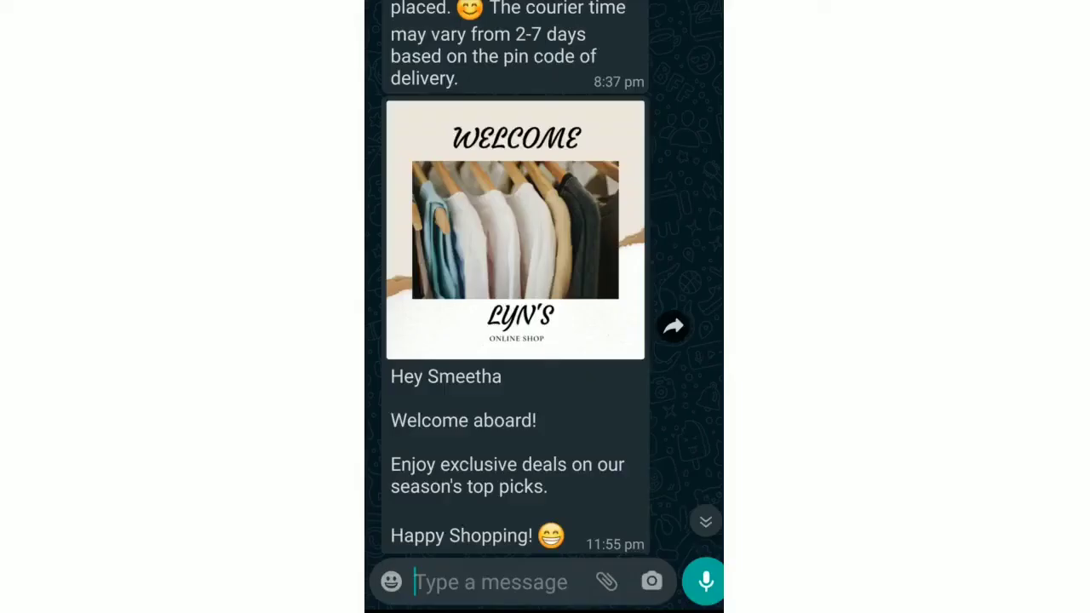